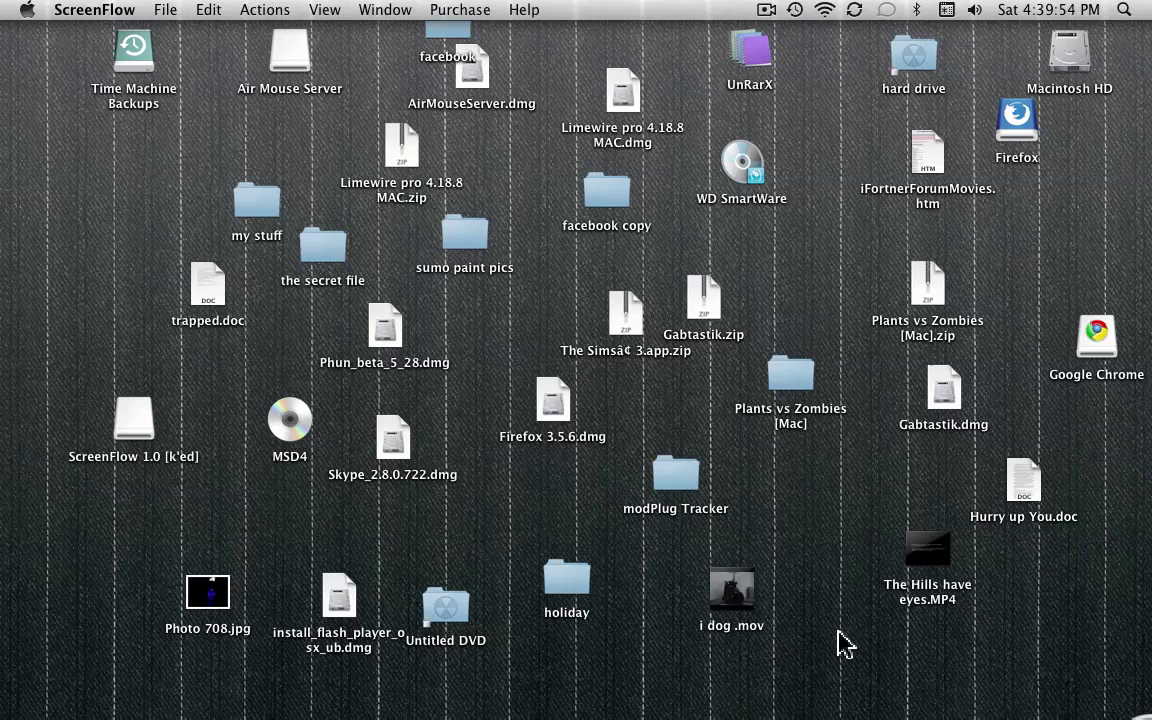
Open DemoGod to display the detected iPod touch's home screen, and quit the program after viewing it
mouse_move(783, 712)
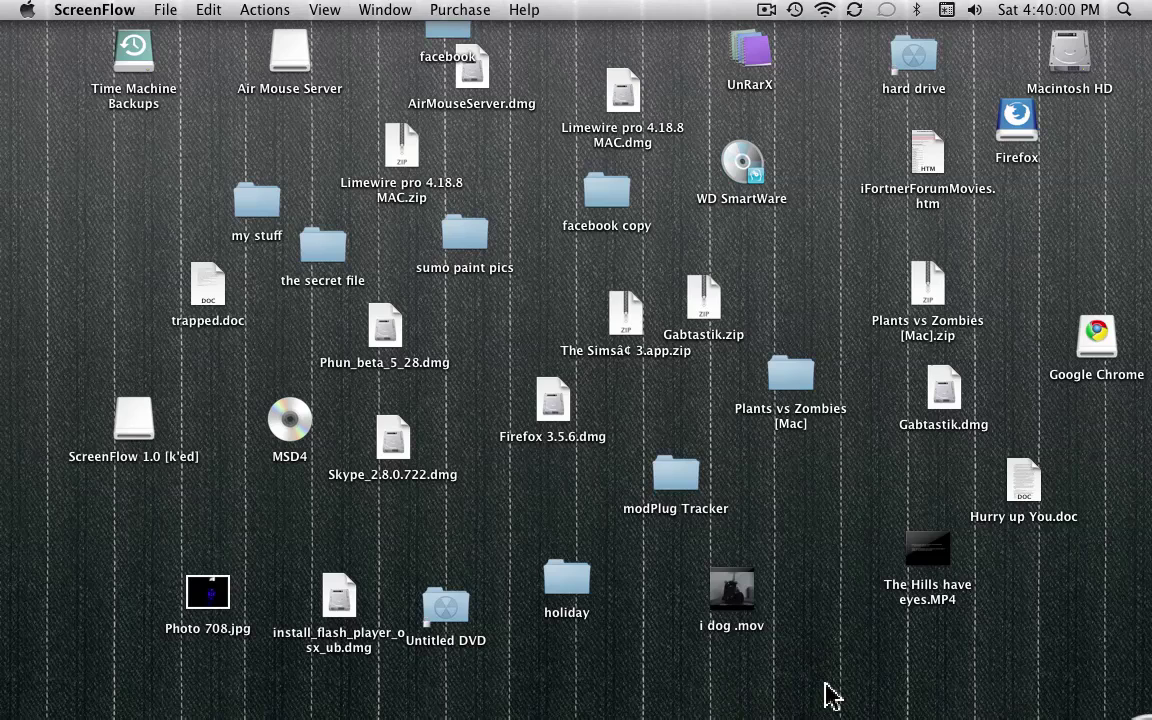
mouse_move(826, 714)
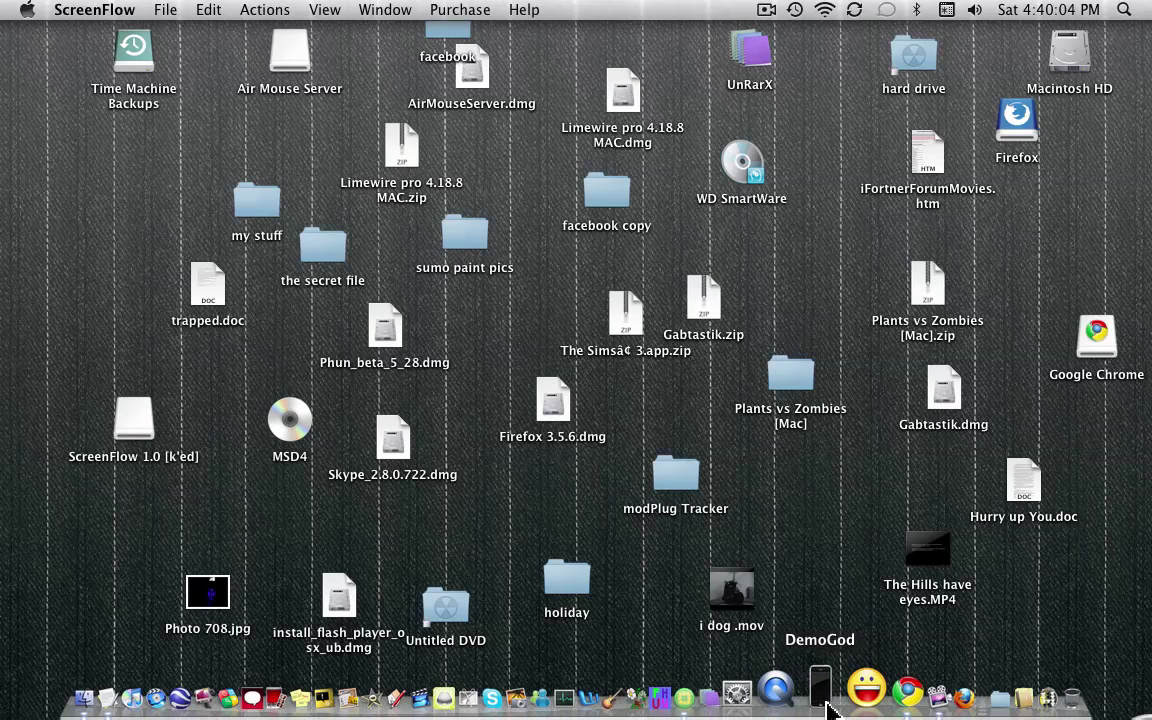
left_click(825, 706)
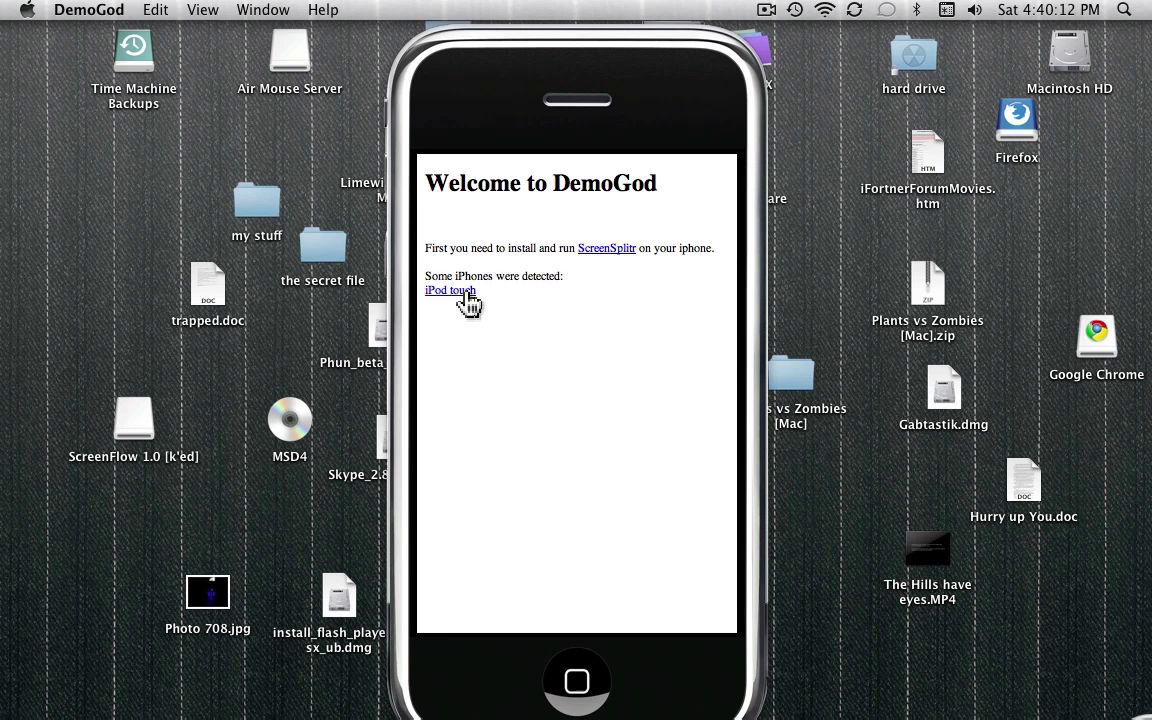
left_click(466, 292)
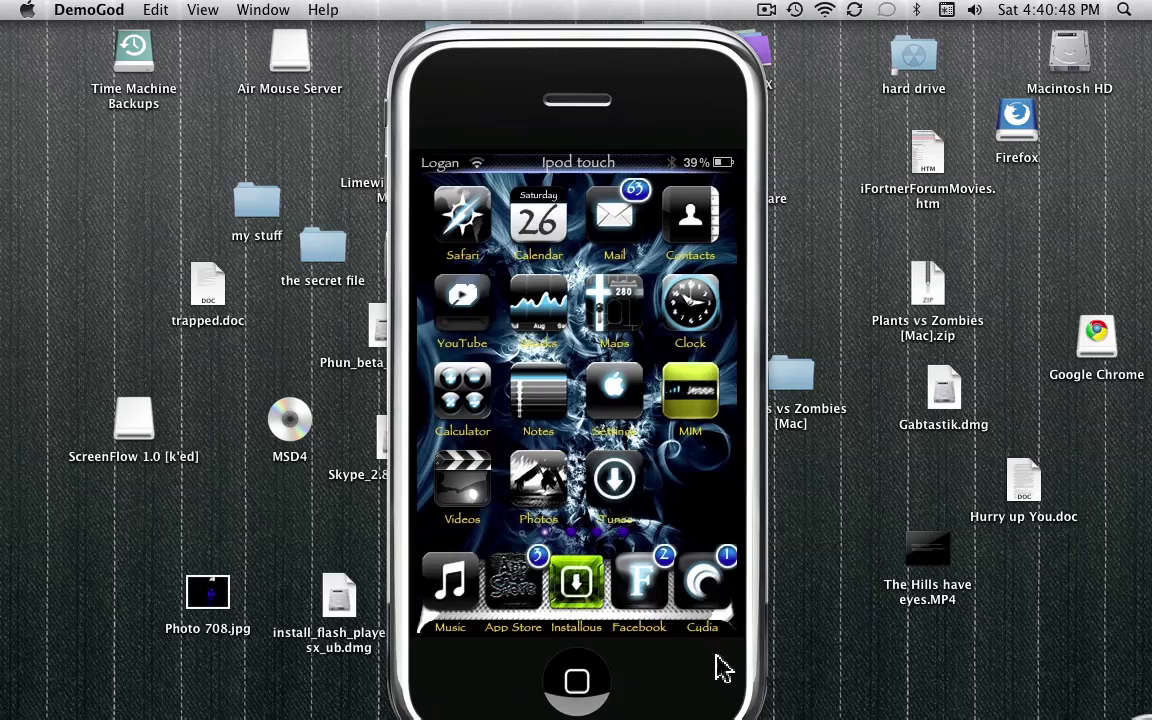
mouse_move(730, 700)
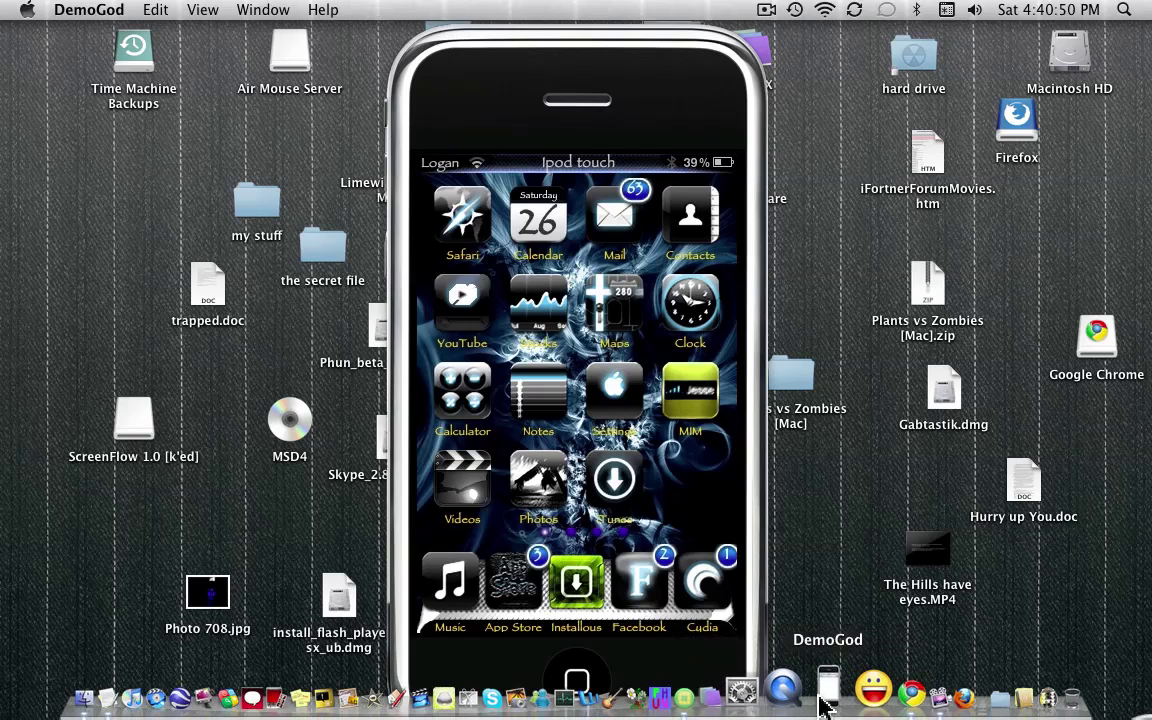
right_click(826, 703)
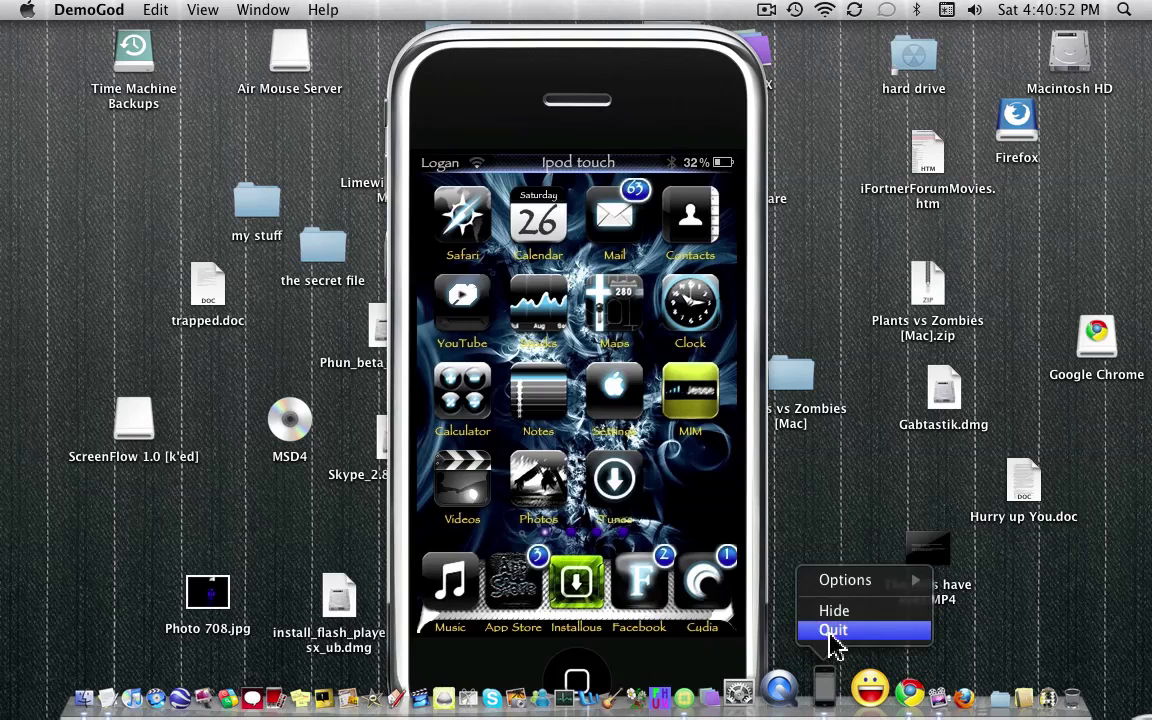
left_click(828, 628)
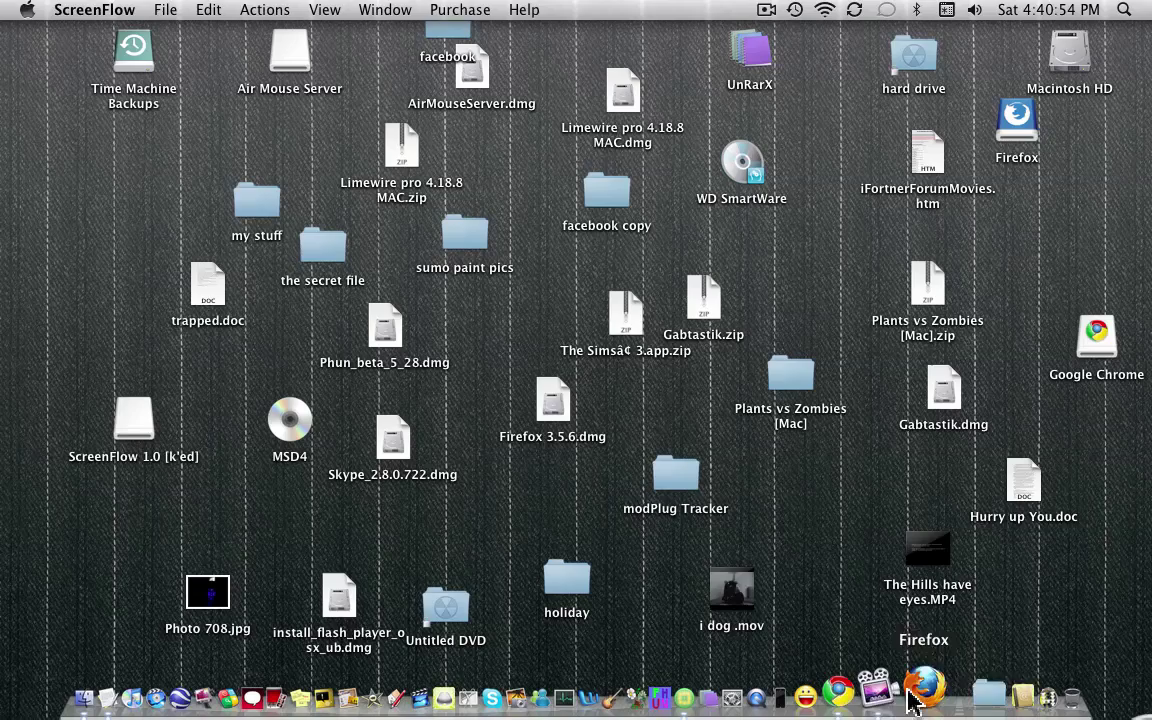
Switch to Google Chrome and load the blackra1n.com website
left_click(876, 697)
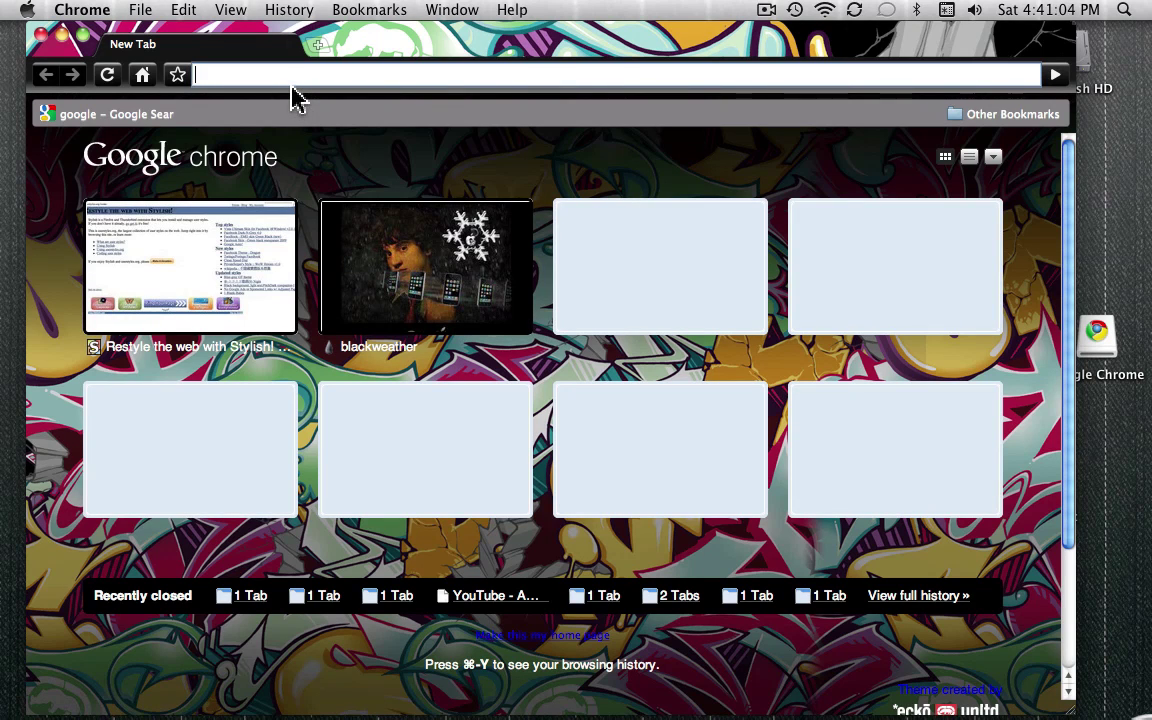
type("blackra1n.com/")
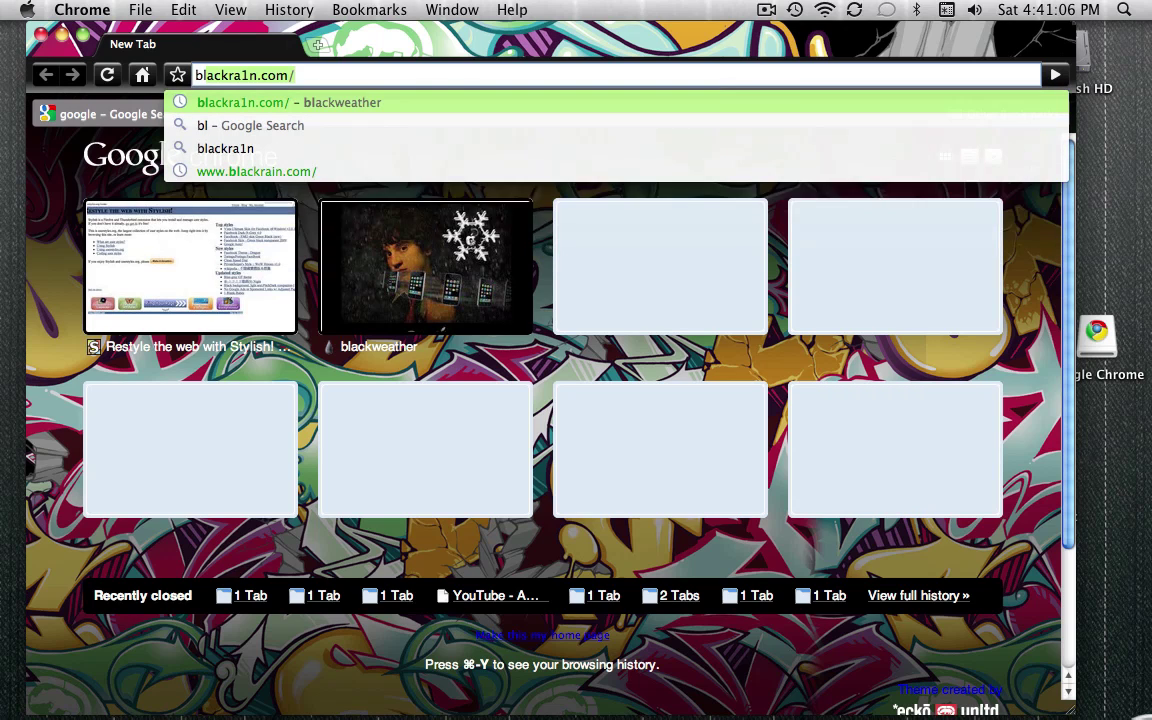
key("Right")
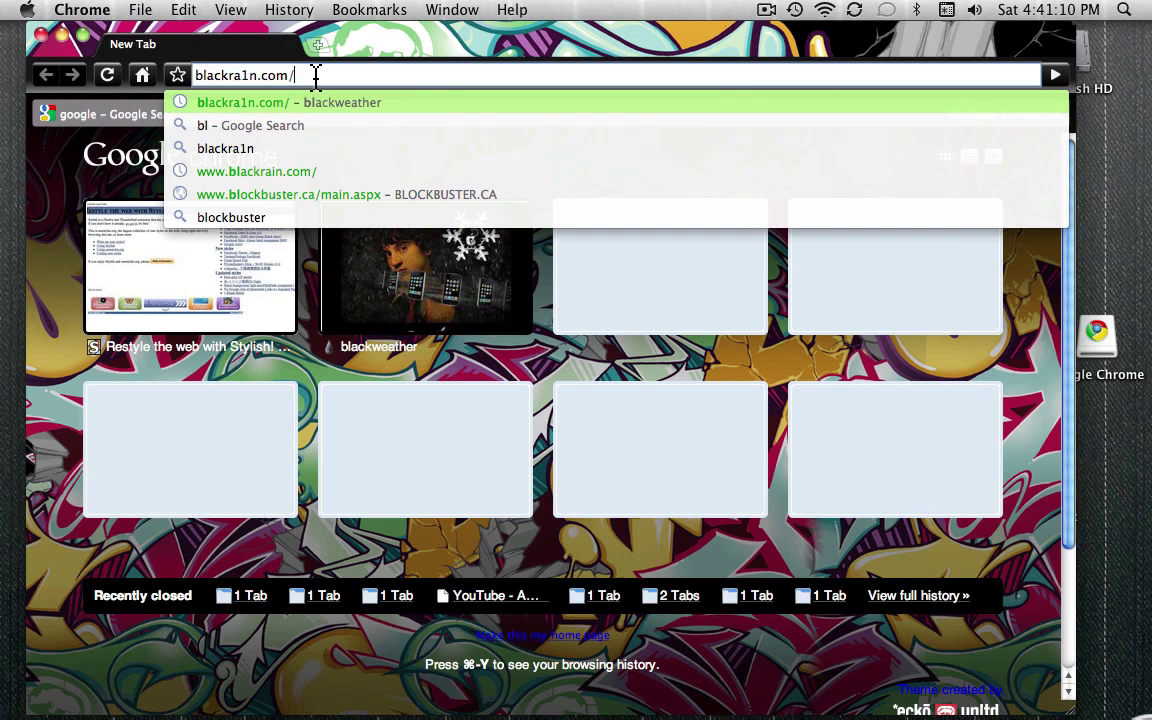
key("Return")
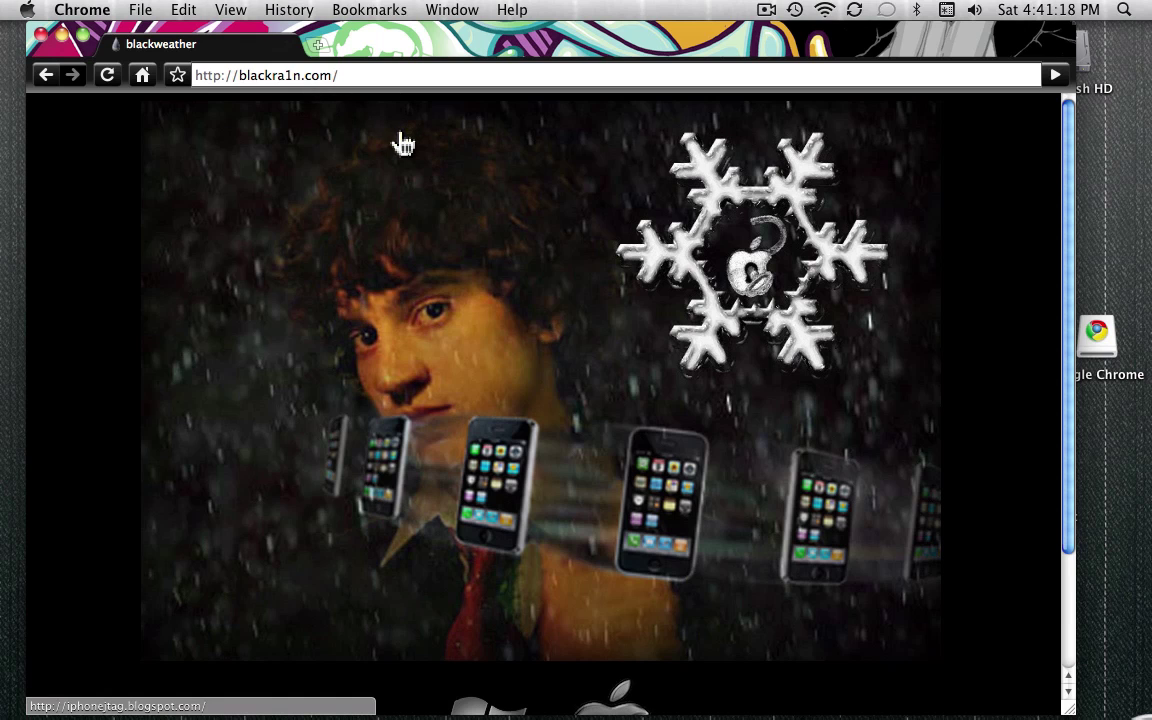
Download the Mac version of blackra1n from the page
scroll(365, 265, "down", 3)
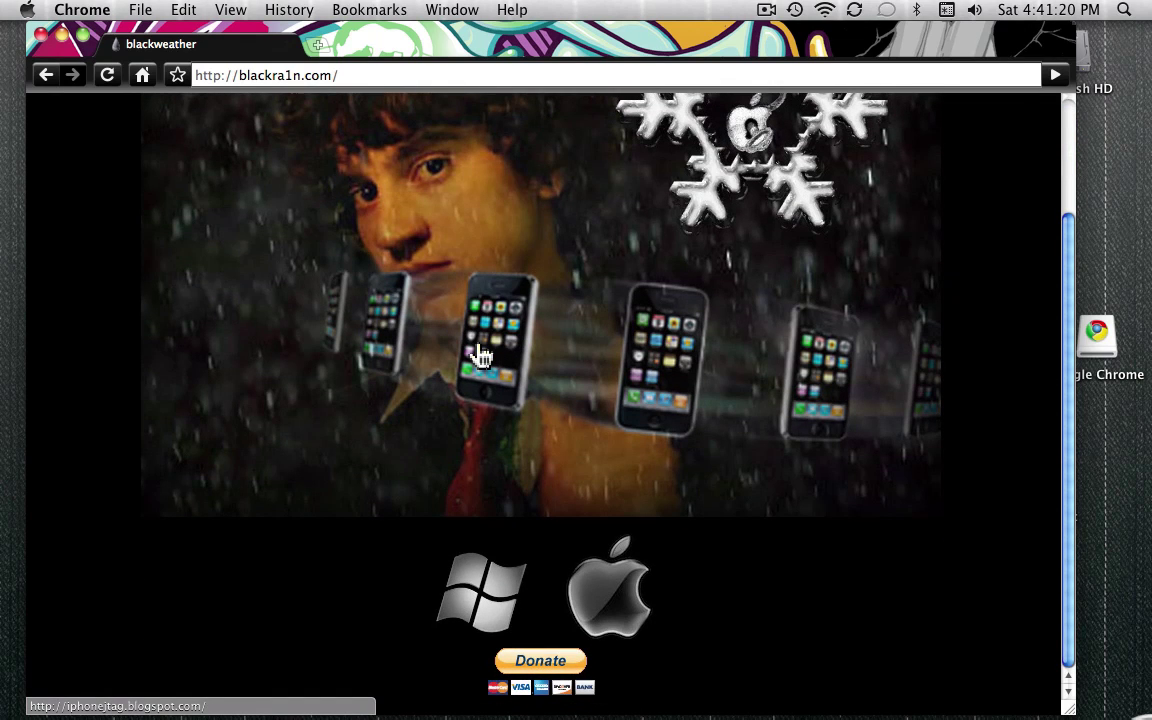
scroll(506, 350, "up", 3)
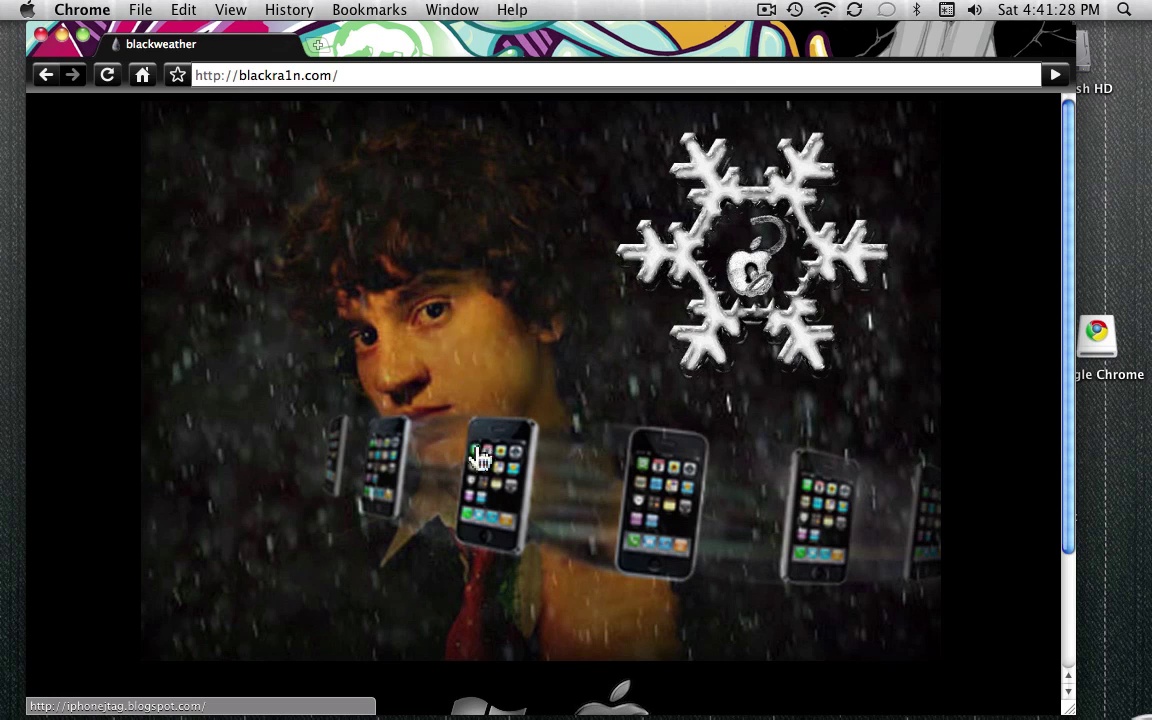
scroll(506, 433, "down", 1)
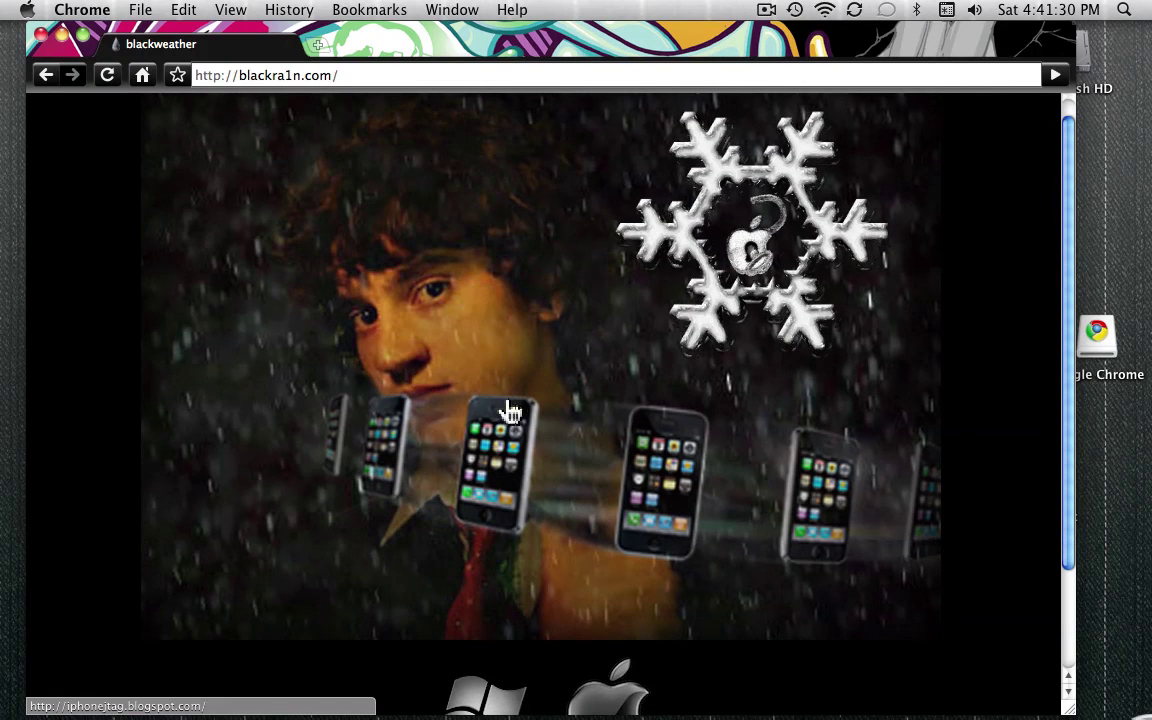
scroll(560, 405, "down", 3)
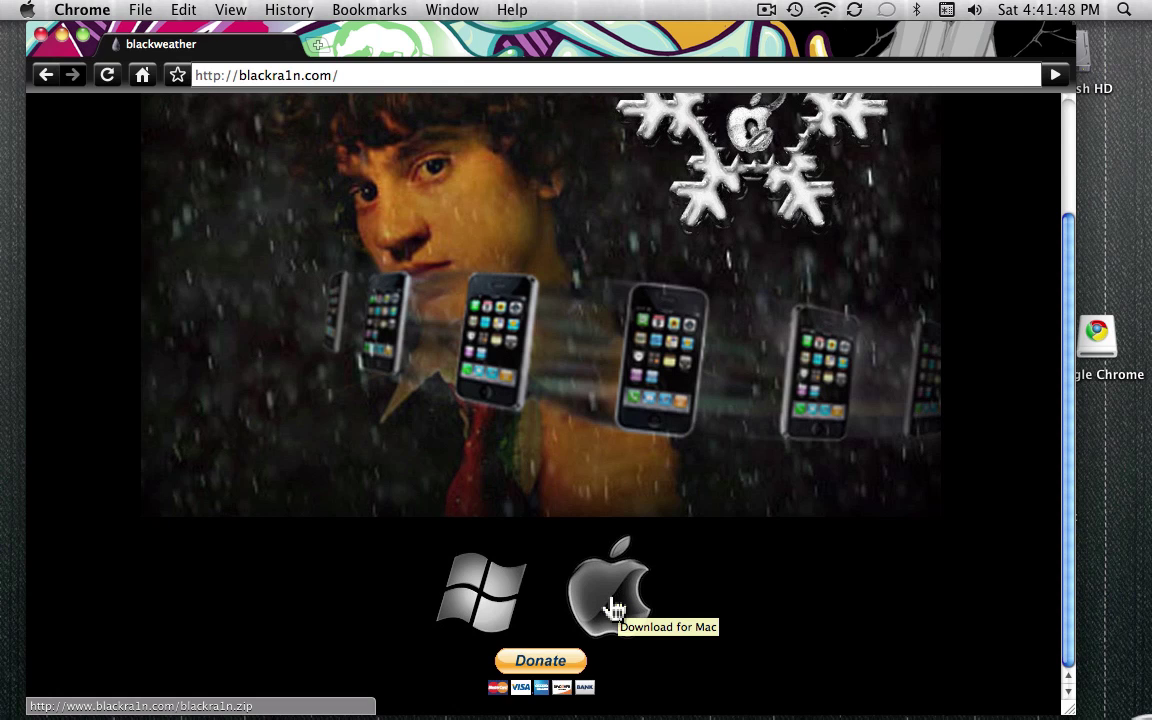
left_click(614, 608)
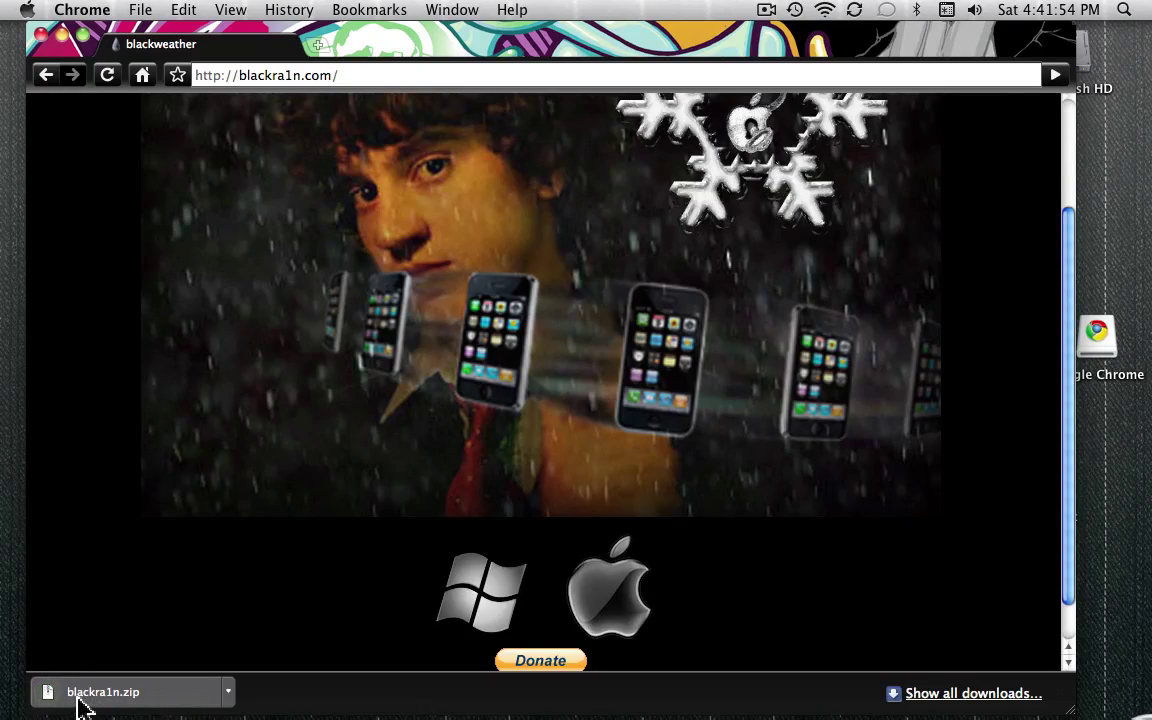
Extract the downloaded blackra1n.zip and move the browser window aside to bring the Downloads folder to the front
left_click_drag(411, 40, 559, 41)
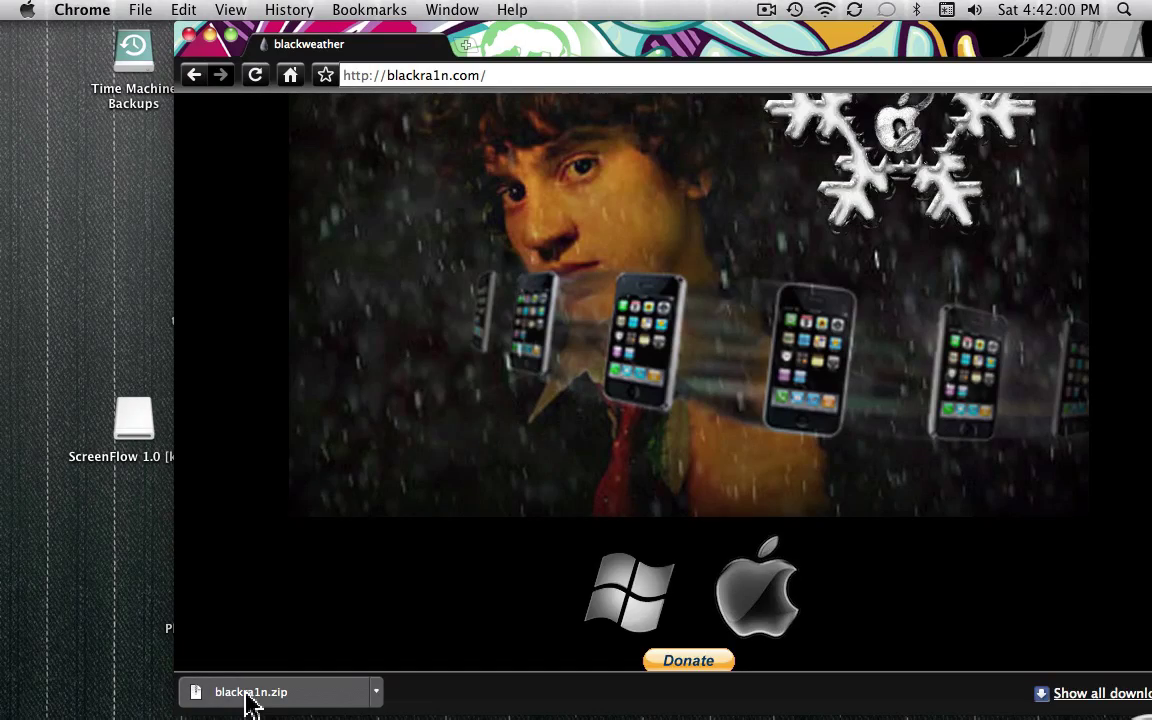
left_click_drag(548, 45, 636, 421)
left_click_drag(640, 262, 452, 55)
left_click_drag(625, 530, 771, 487)
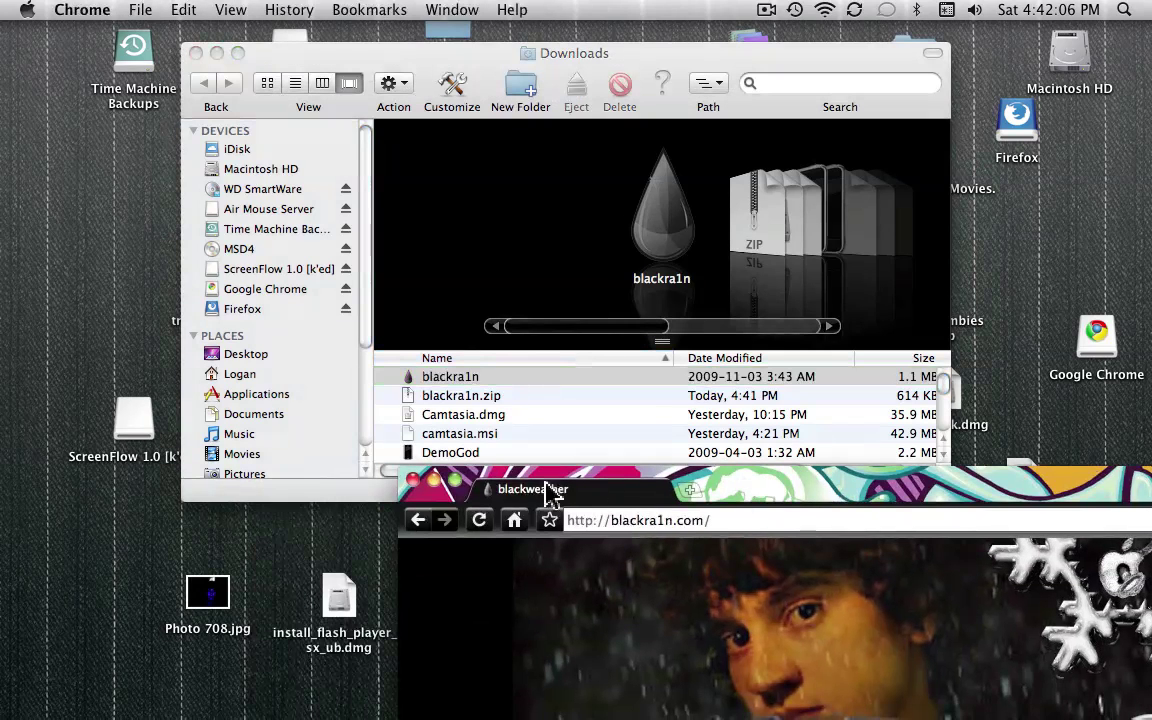
left_click(525, 50)
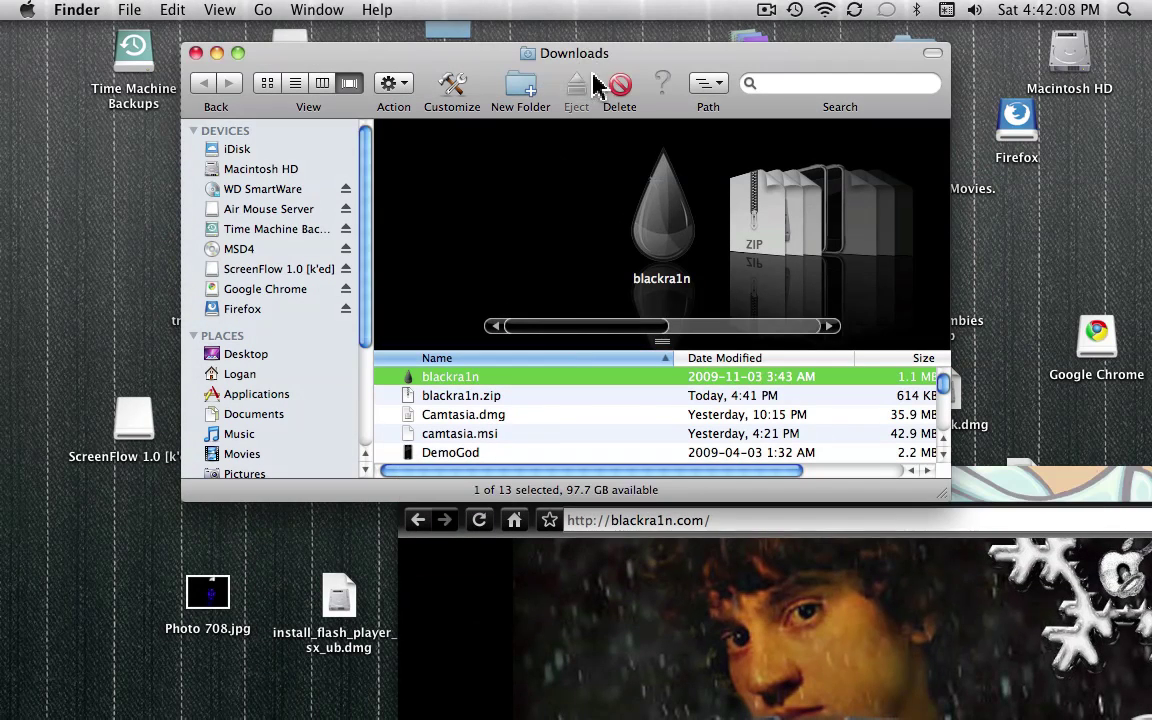
Launch the blackra1n application from Downloads, allow it to open, and move its window clear of the large blackra1n preview
double_click(672, 226)
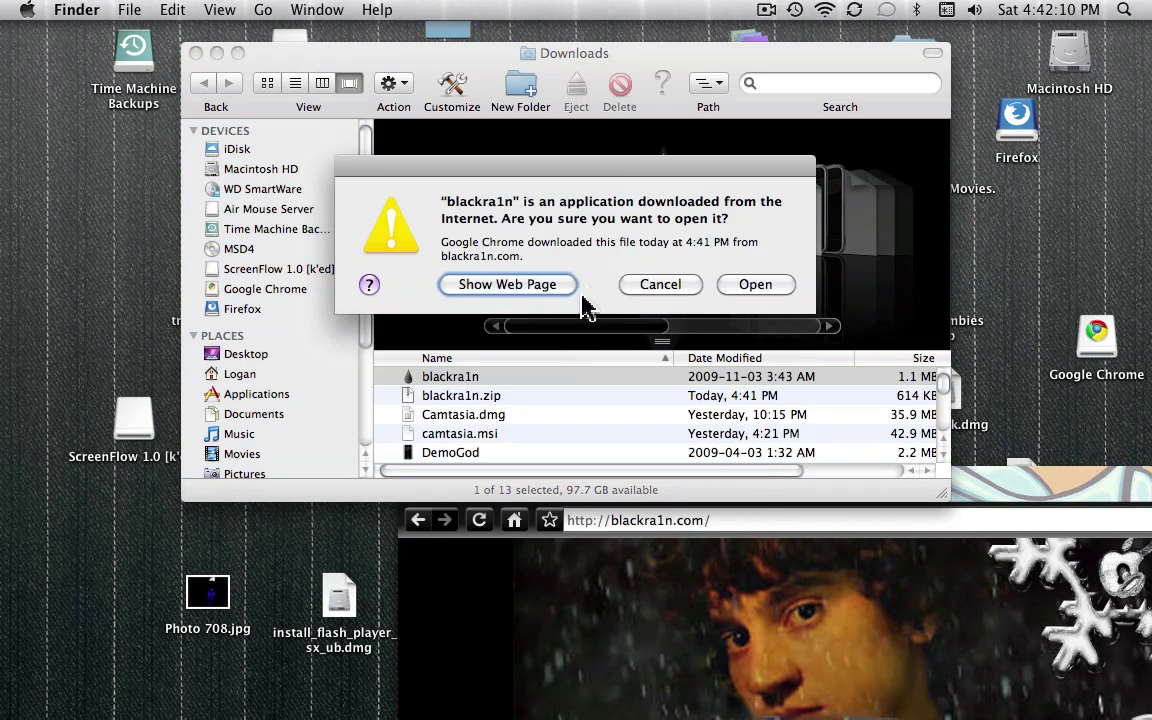
left_click(756, 286)
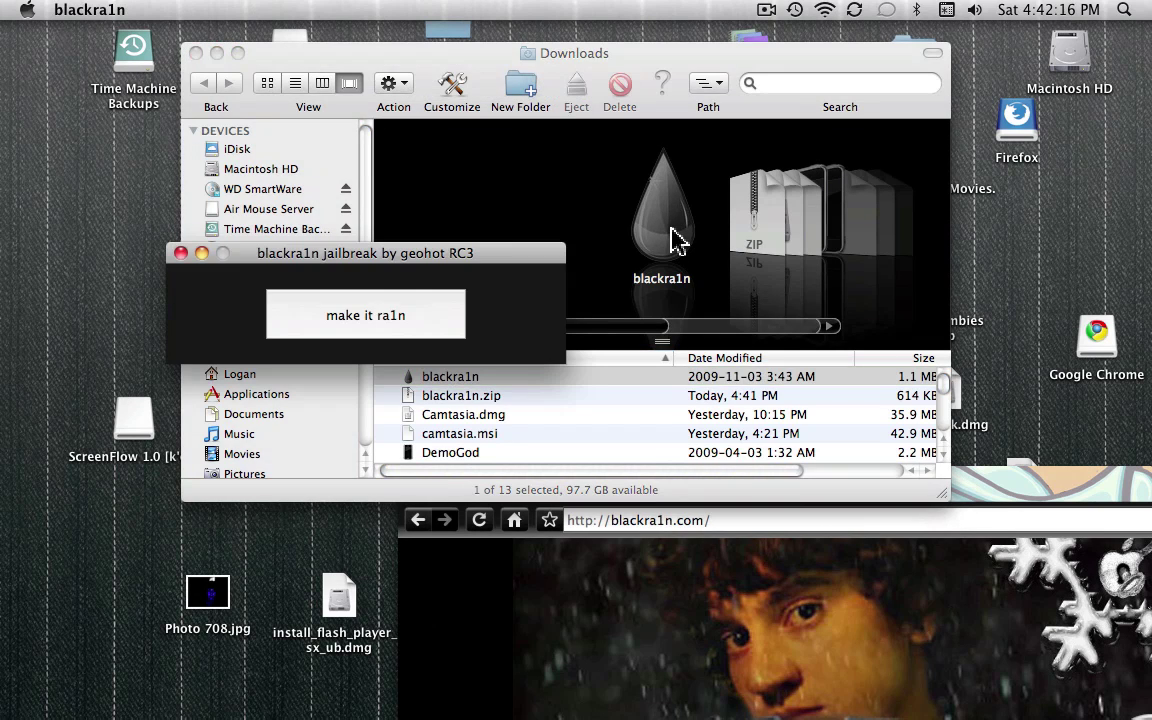
left_click_drag(432, 262, 487, 87)
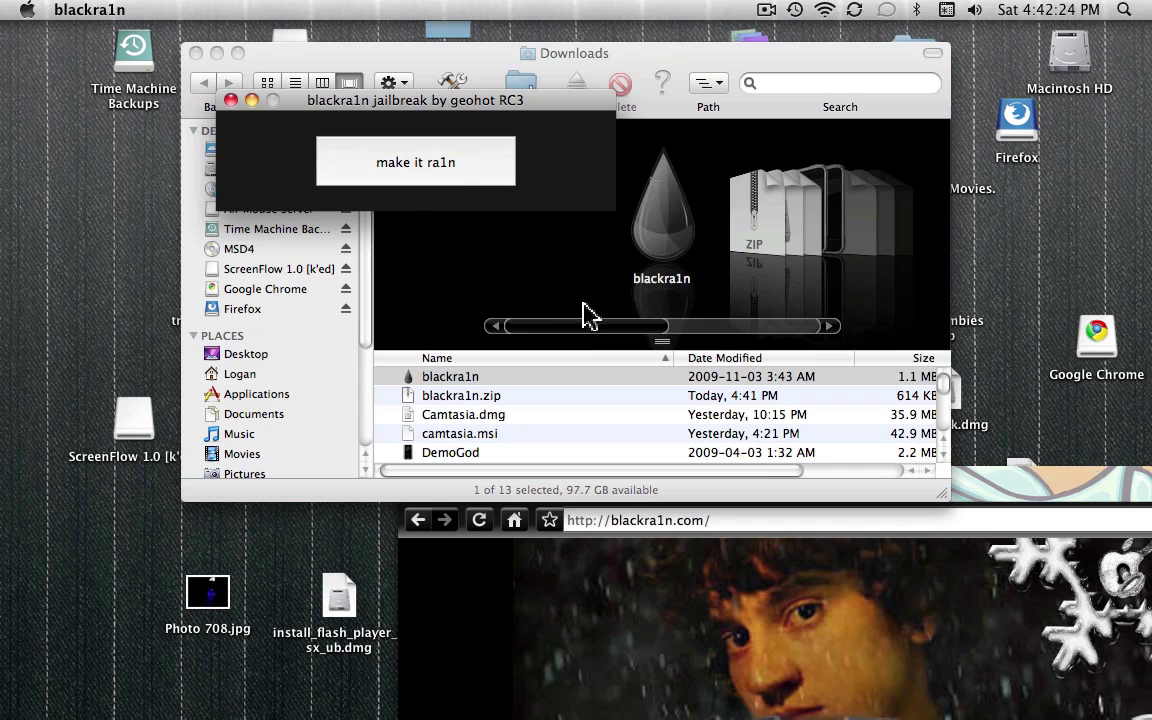
Rearrange the browser and Downloads windows lower on the desktop so they no longer cover the blackra1n window
left_click_drag(969, 465, 660, 20)
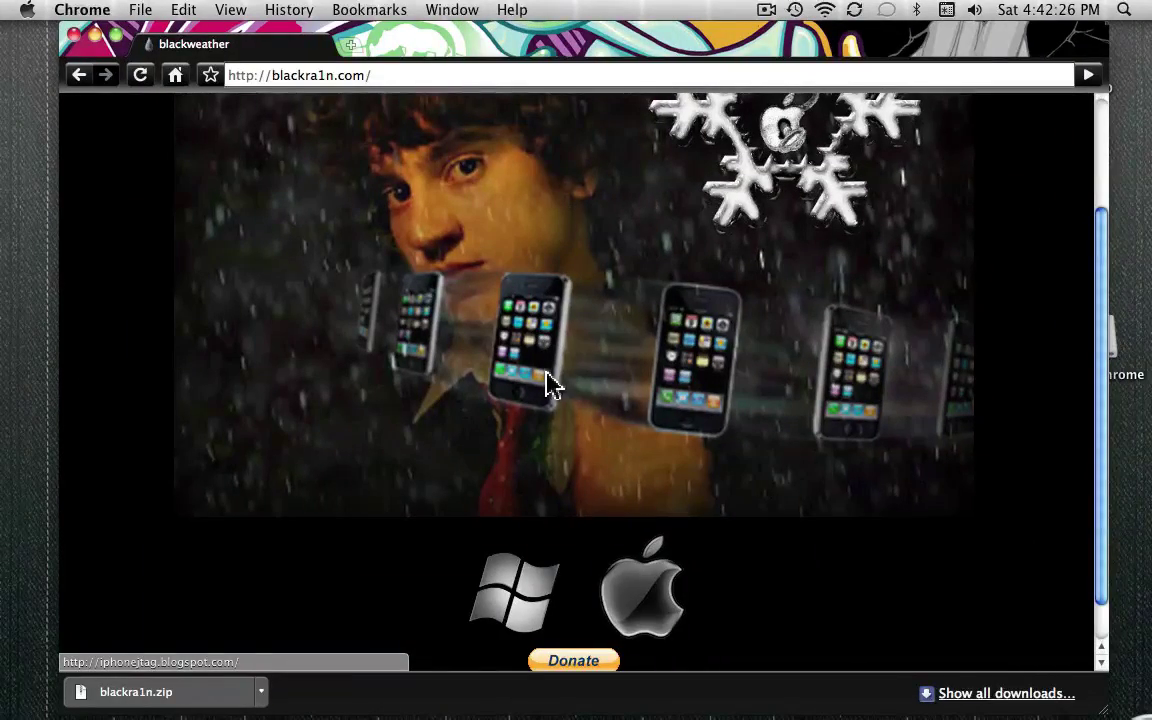
scroll(548, 386, "up", 3)
left_click_drag(447, 70, 460, 443)
left_click(560, 57)
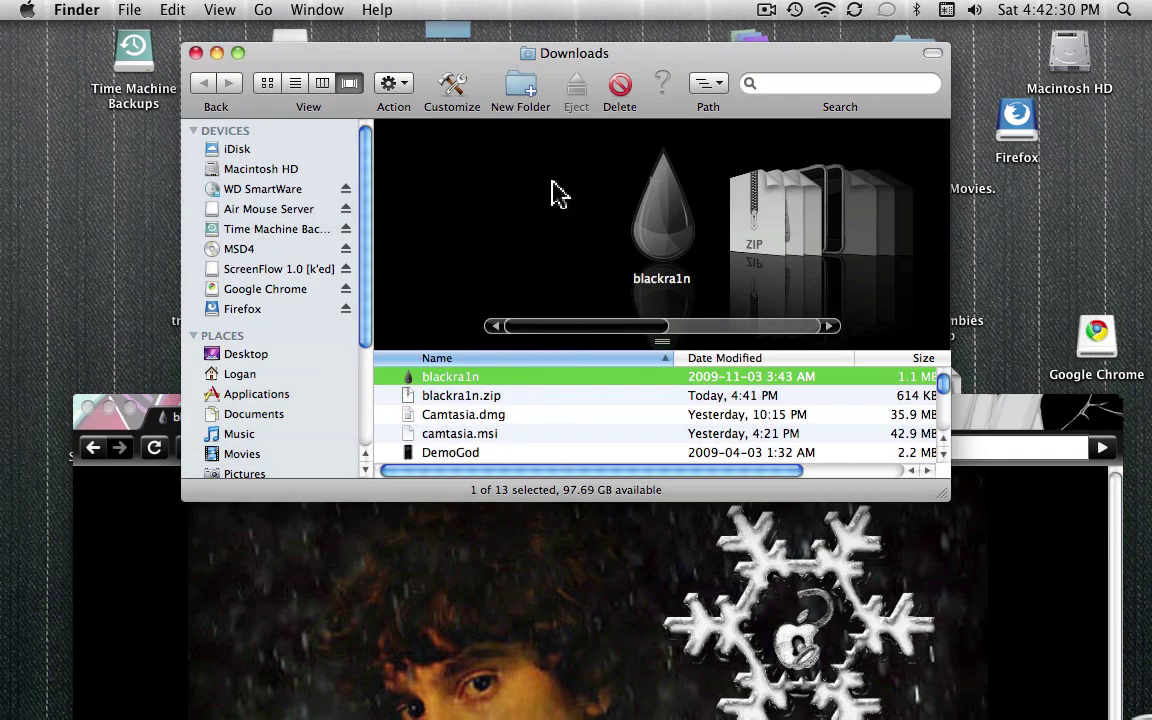
left_click_drag(489, 57, 428, 487)
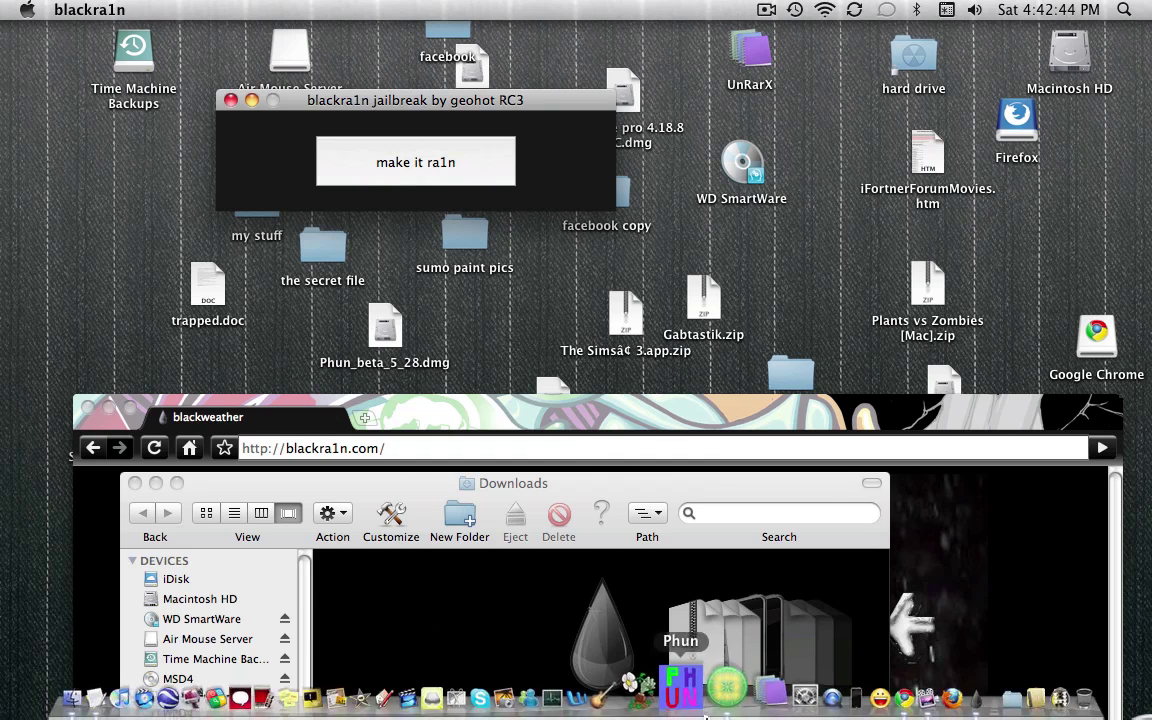
Reopen DemoGod to show the iPod touch's home screen, and quit the program after viewing it
left_click(815, 702)
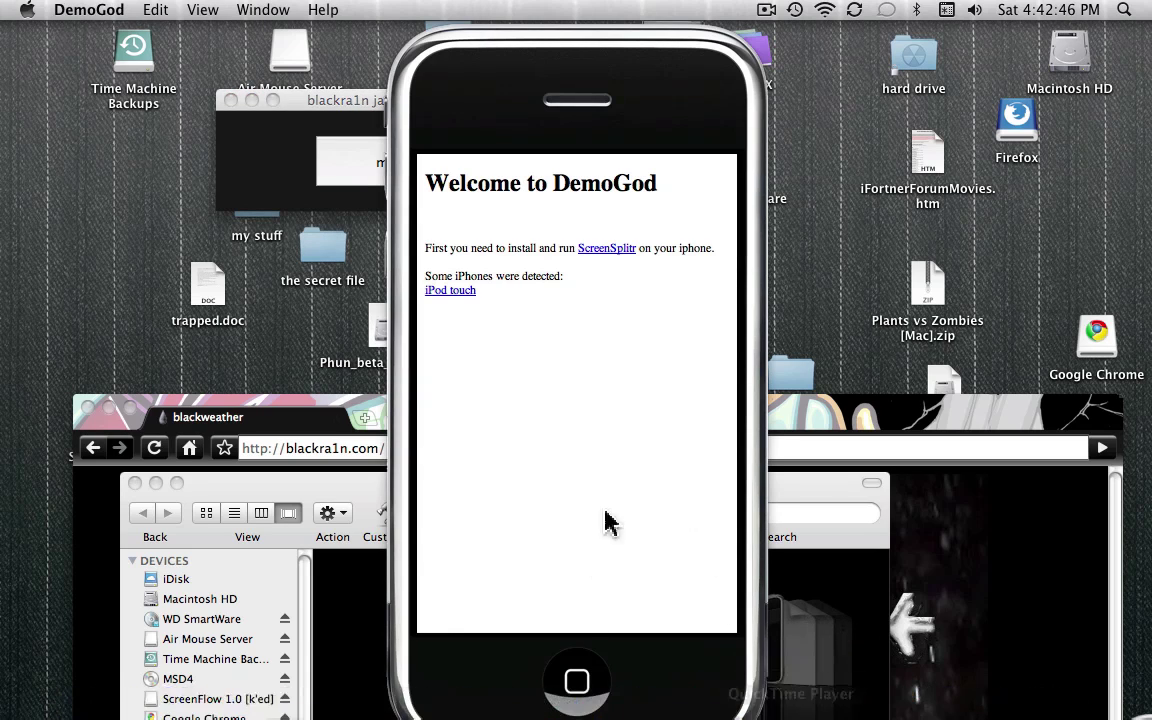
left_click(468, 298)
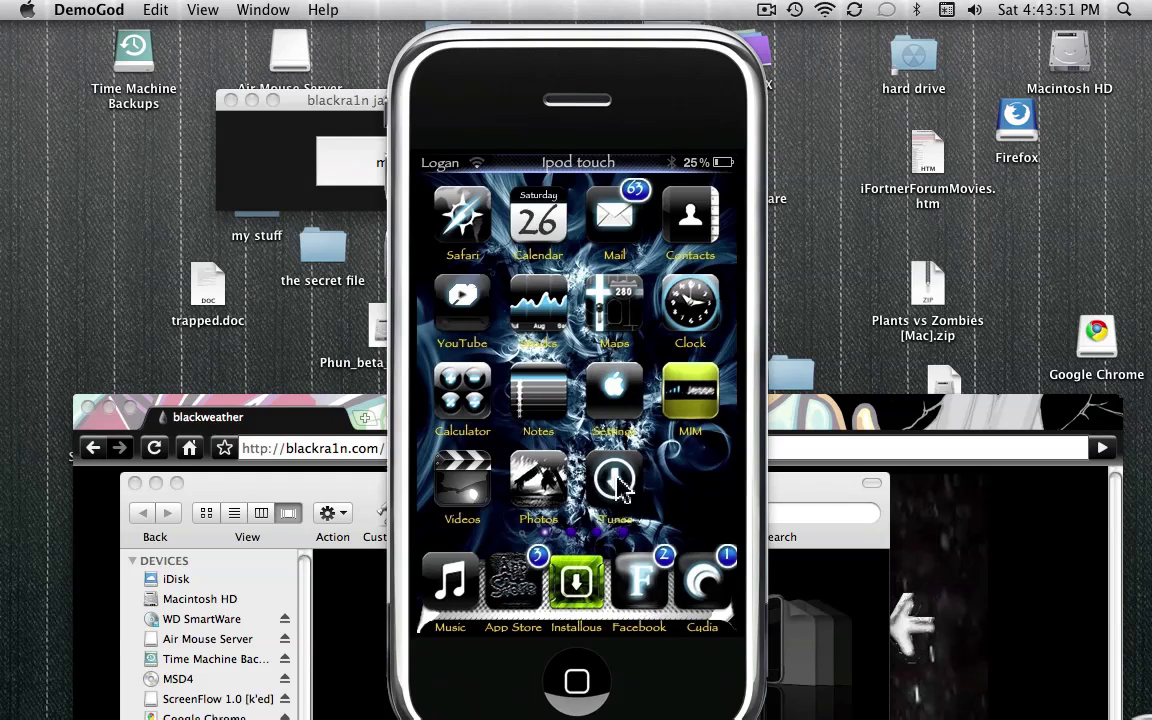
mouse_move(752, 690)
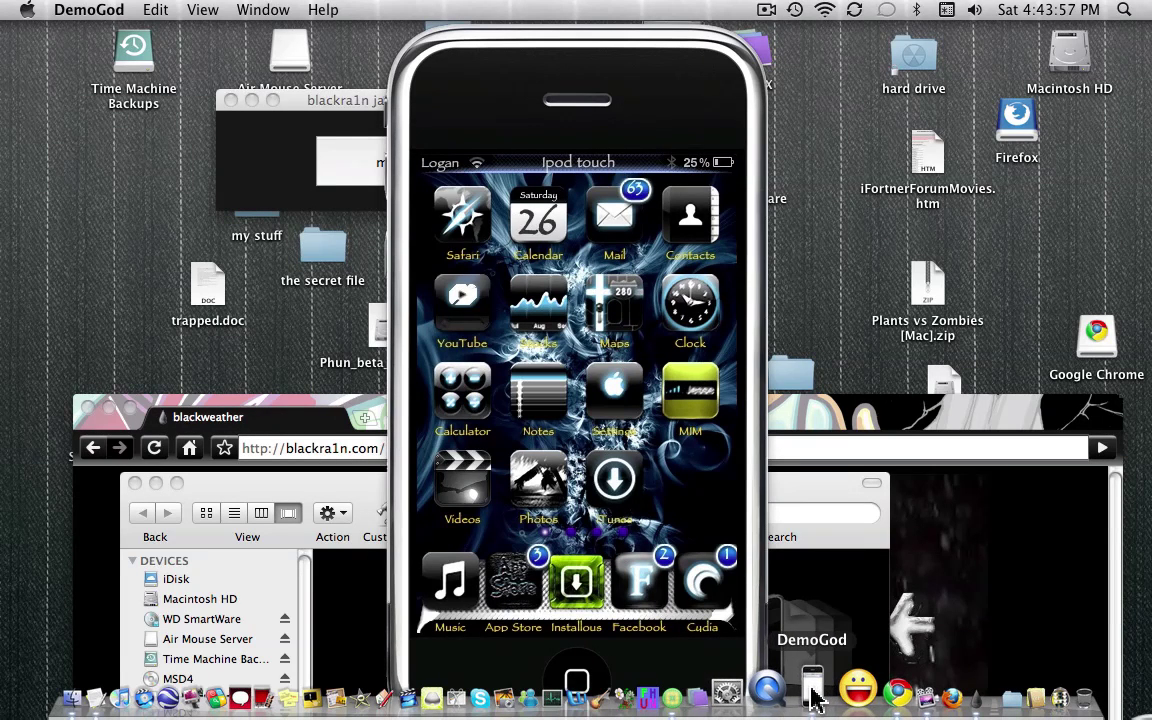
right_click(812, 697)
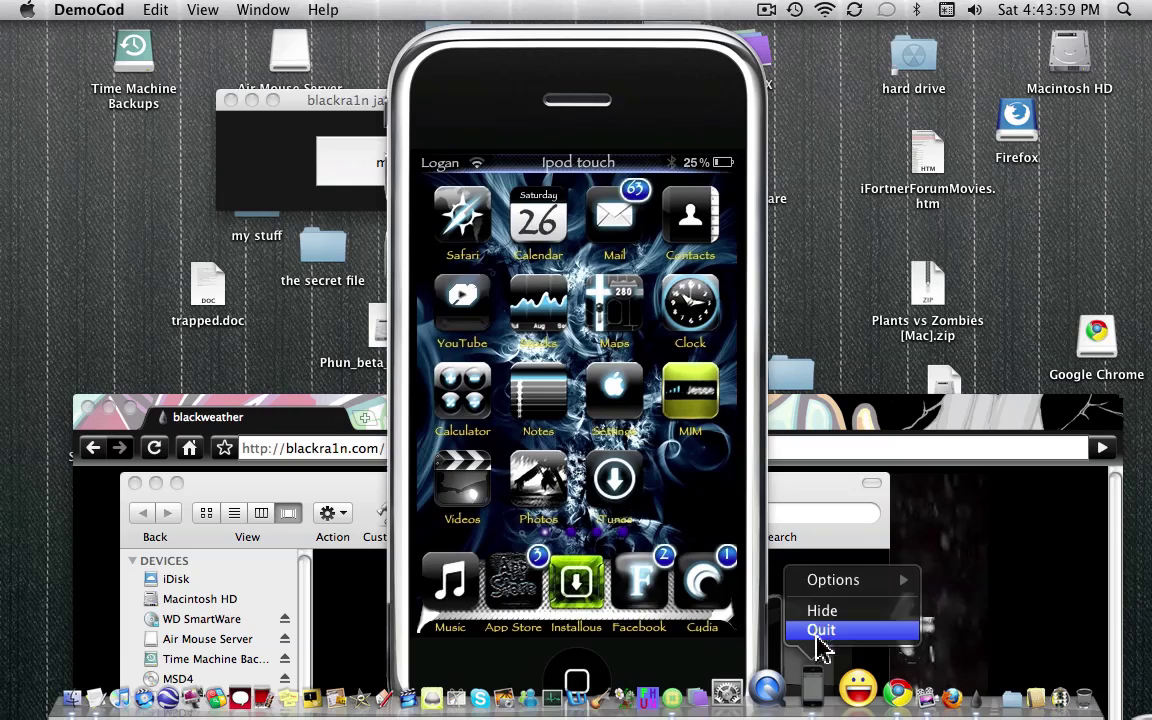
left_click(818, 626)
Bring the blackra1n.com browser window forward and close it
left_click_drag(748, 428, 699, 44)
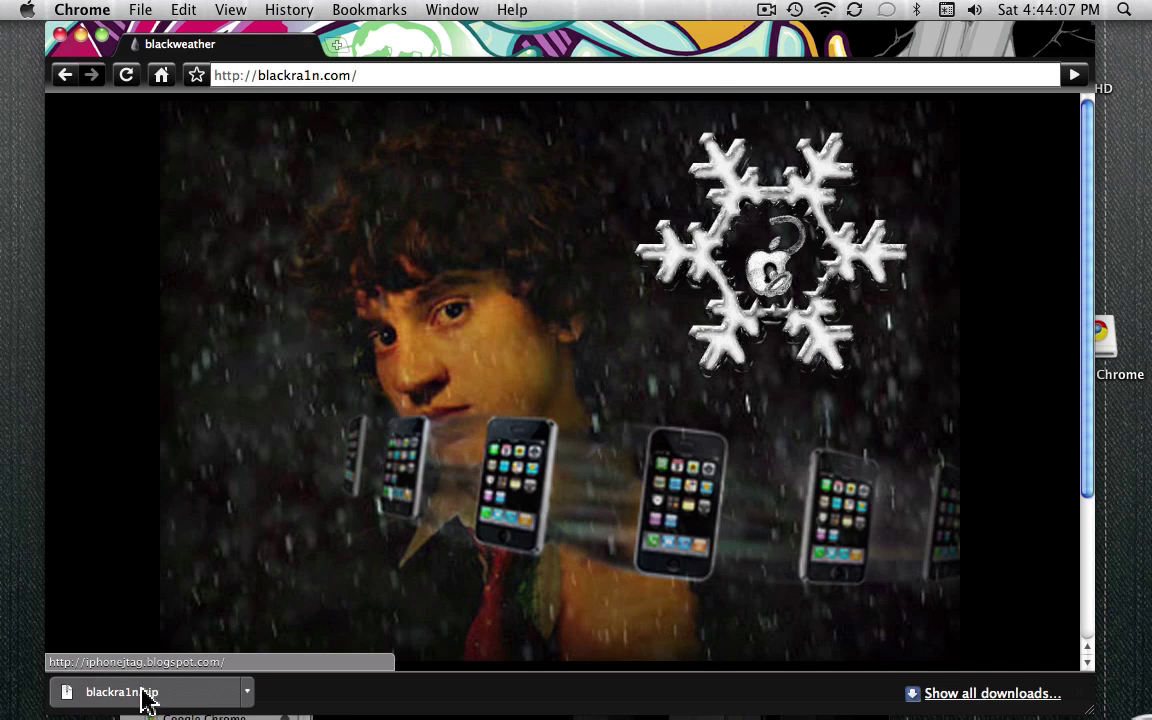
left_click(60, 35)
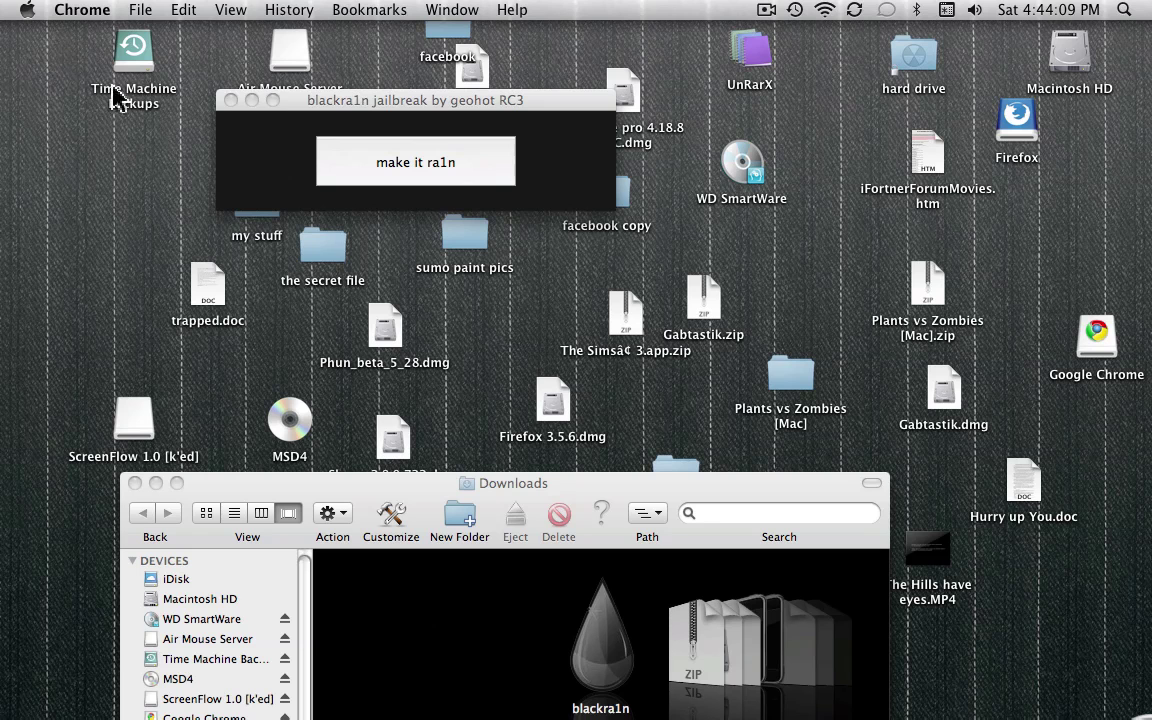